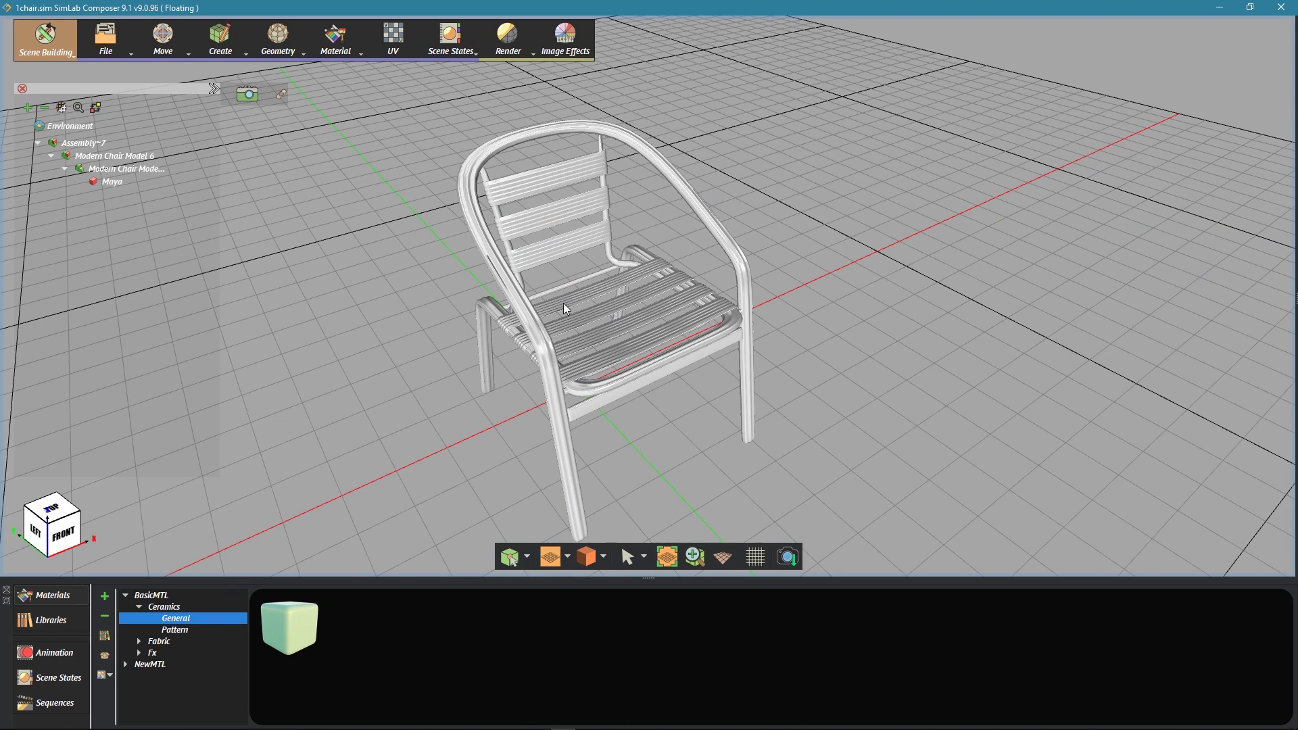
# Switch to the Virtual Reality workspace and start a package export from View > Export to File.
pyautogui.click(43, 42)
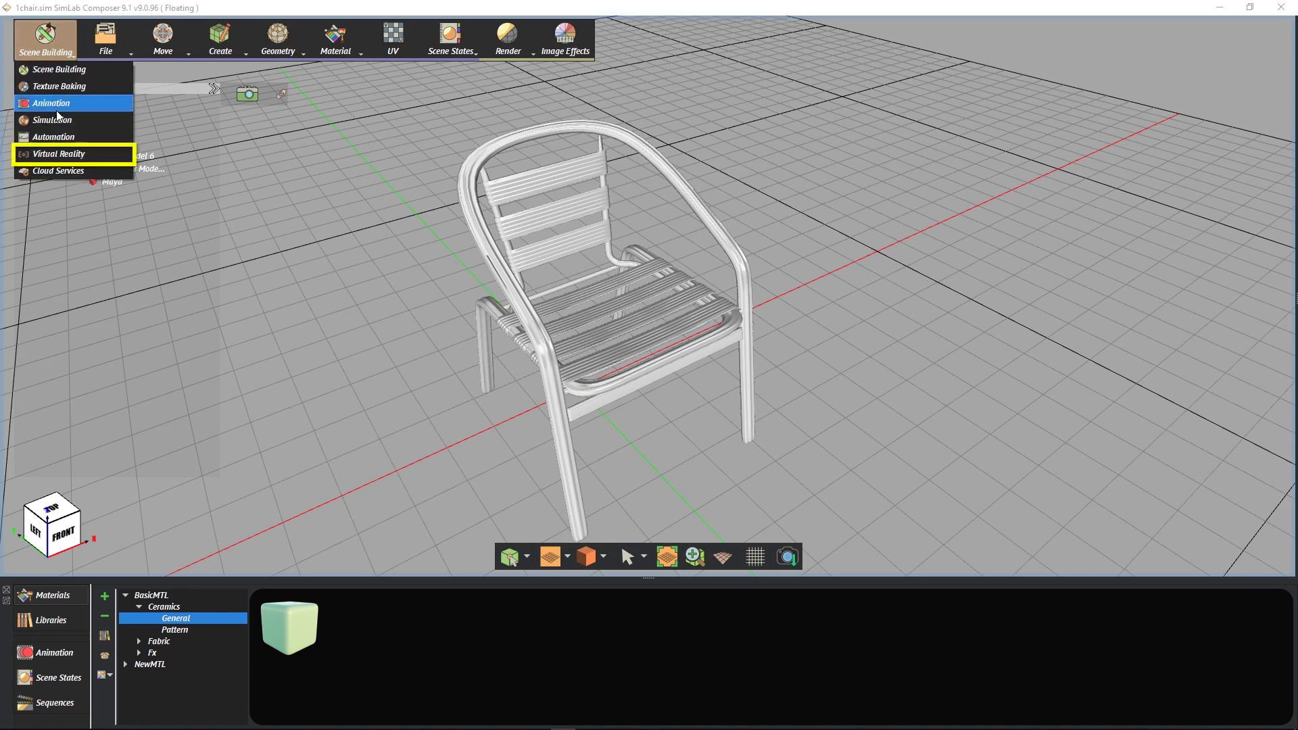
pyautogui.click(71, 153)
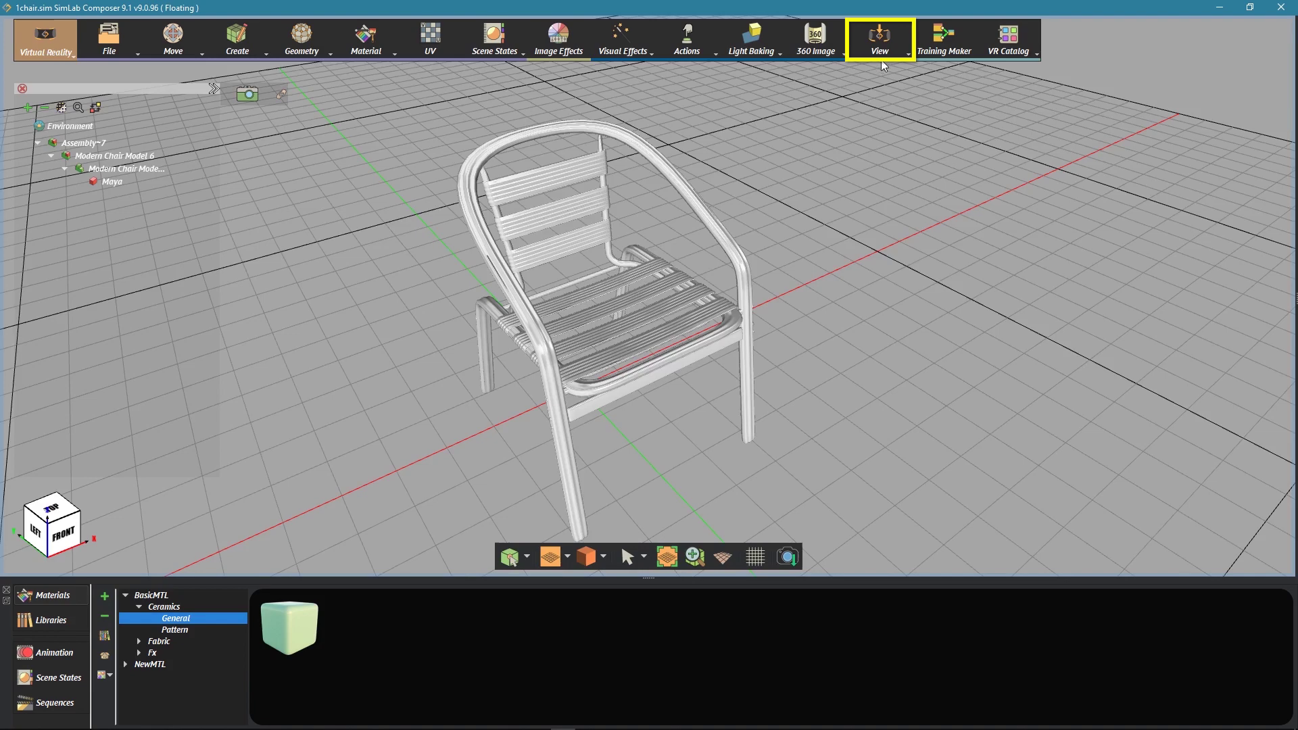
pyautogui.click(893, 43)
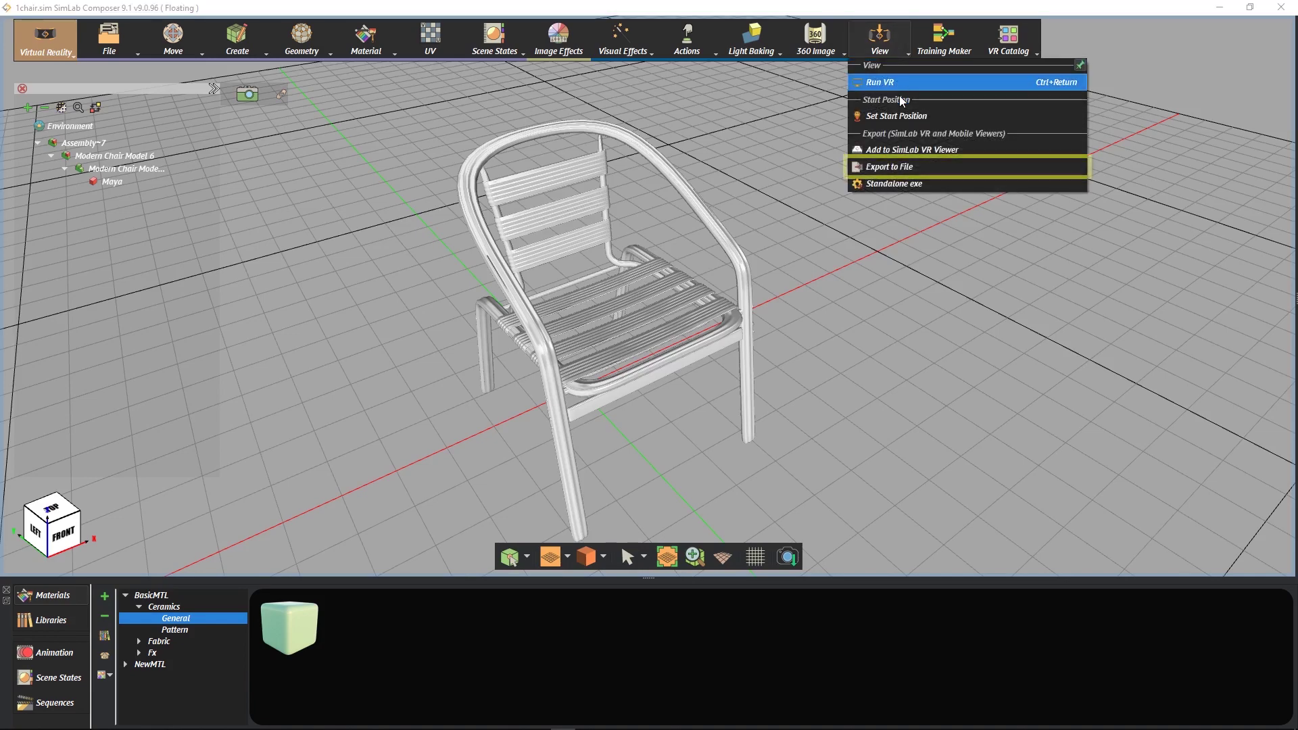
pyautogui.click(908, 167)
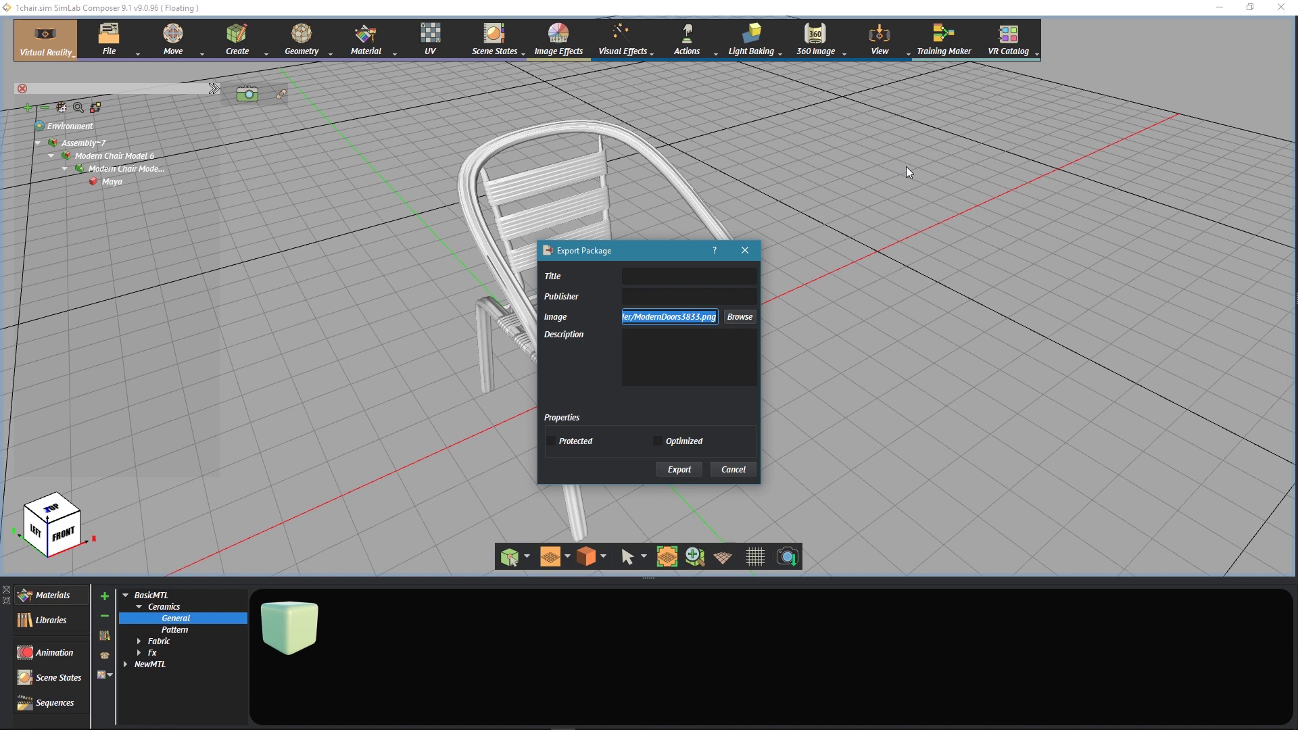
# Export the package as Chair by SimLab Soft, description 'VRPackage Epo', thumbnail ModernDoors3833.png.
pyautogui.click(725, 273)
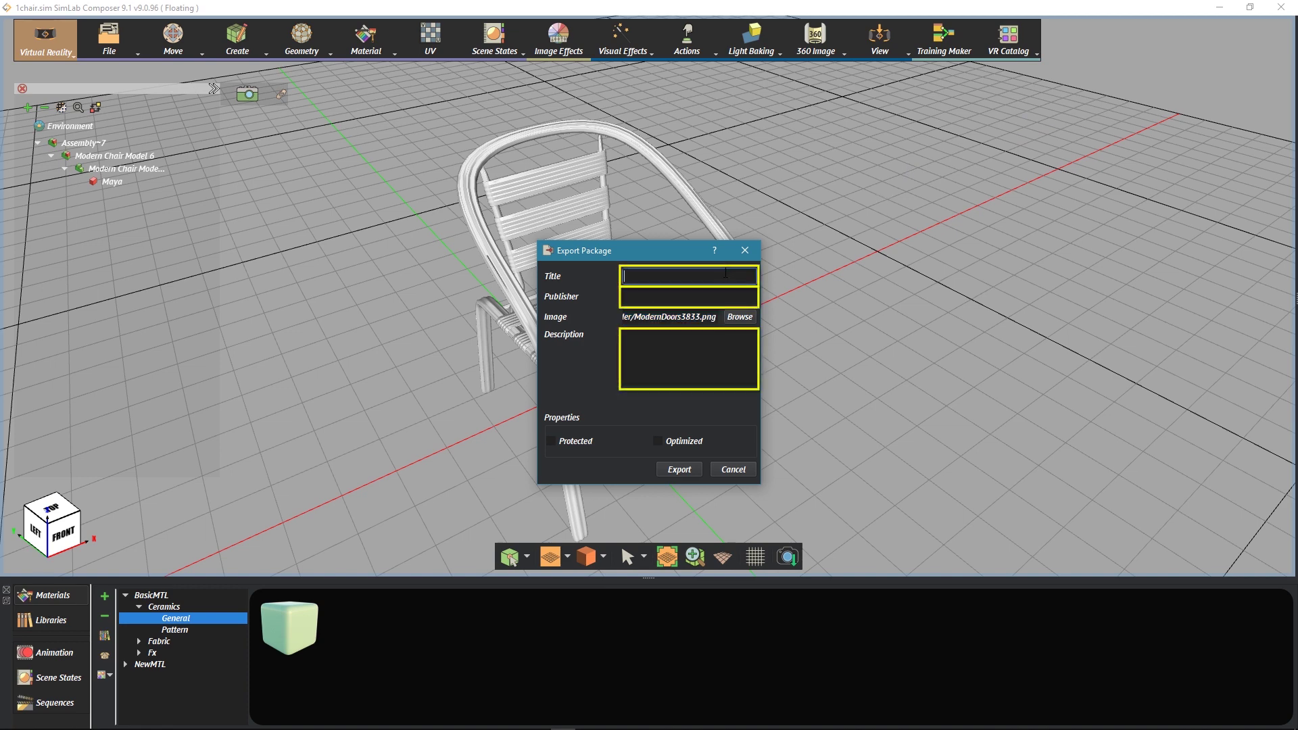
pyautogui.click(658, 296)
pyautogui.write('SimLab')
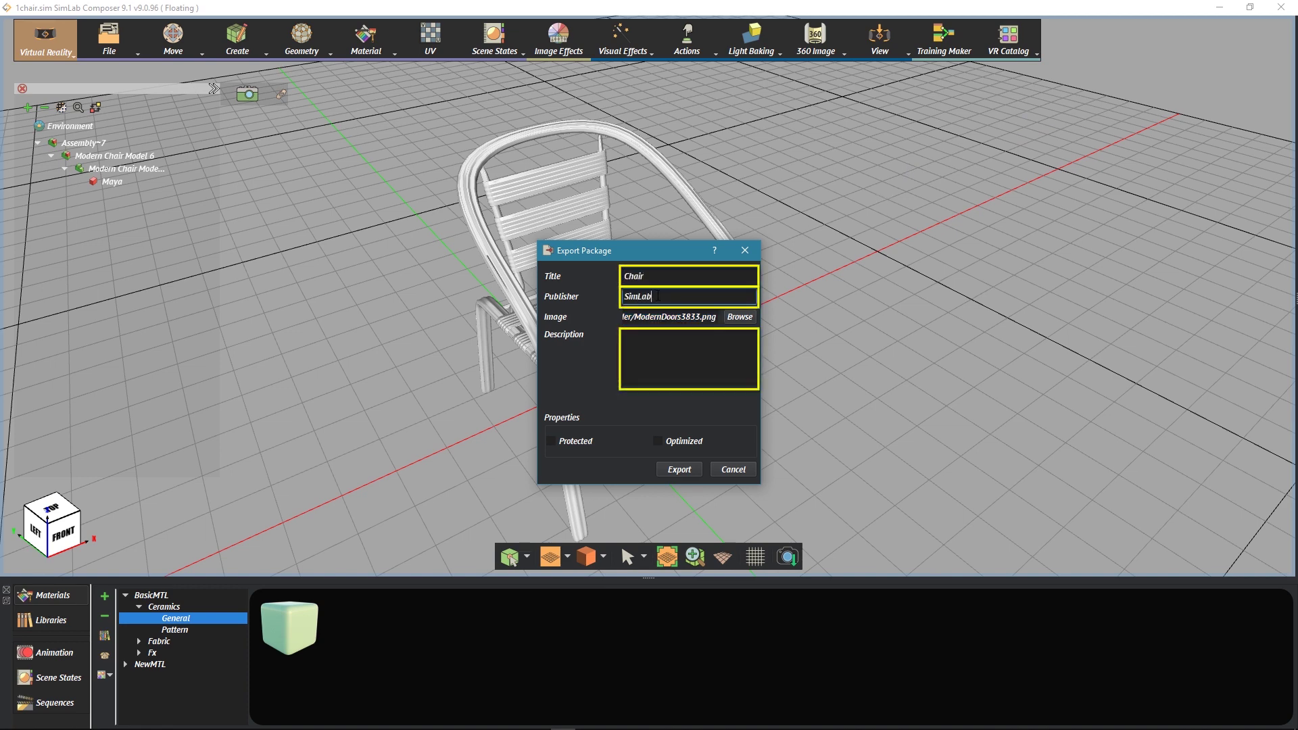
pyautogui.write(' Soft')
pyautogui.click(672, 345)
pyautogui.write('VRPackage Eport Tutorial')
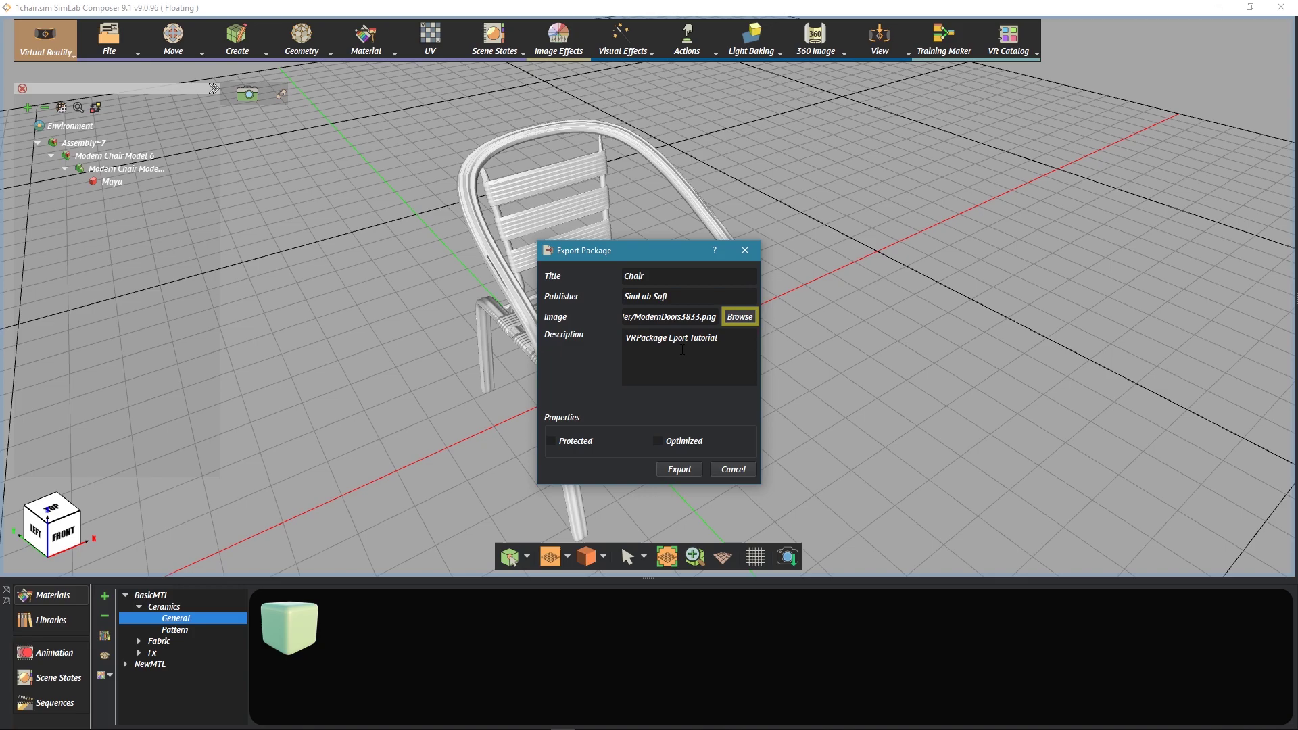
pyautogui.click(737, 317)
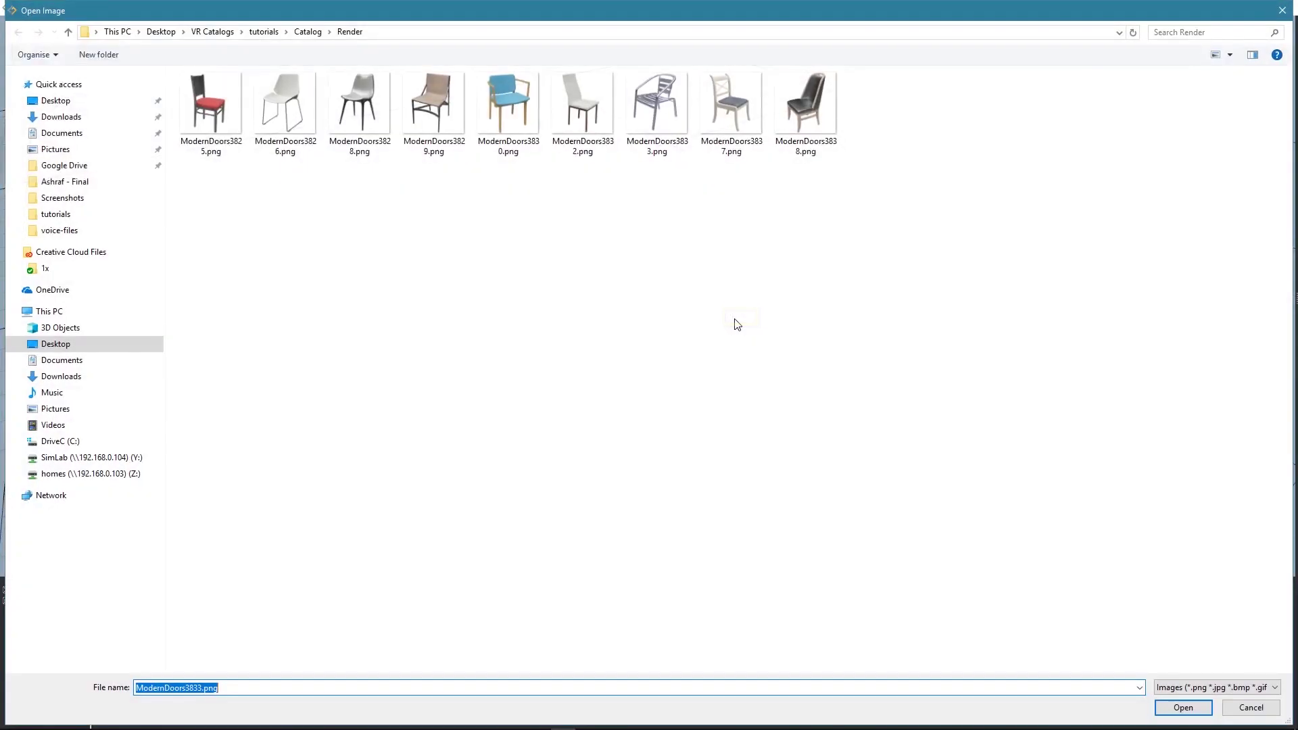
pyautogui.doubleClick(654, 119)
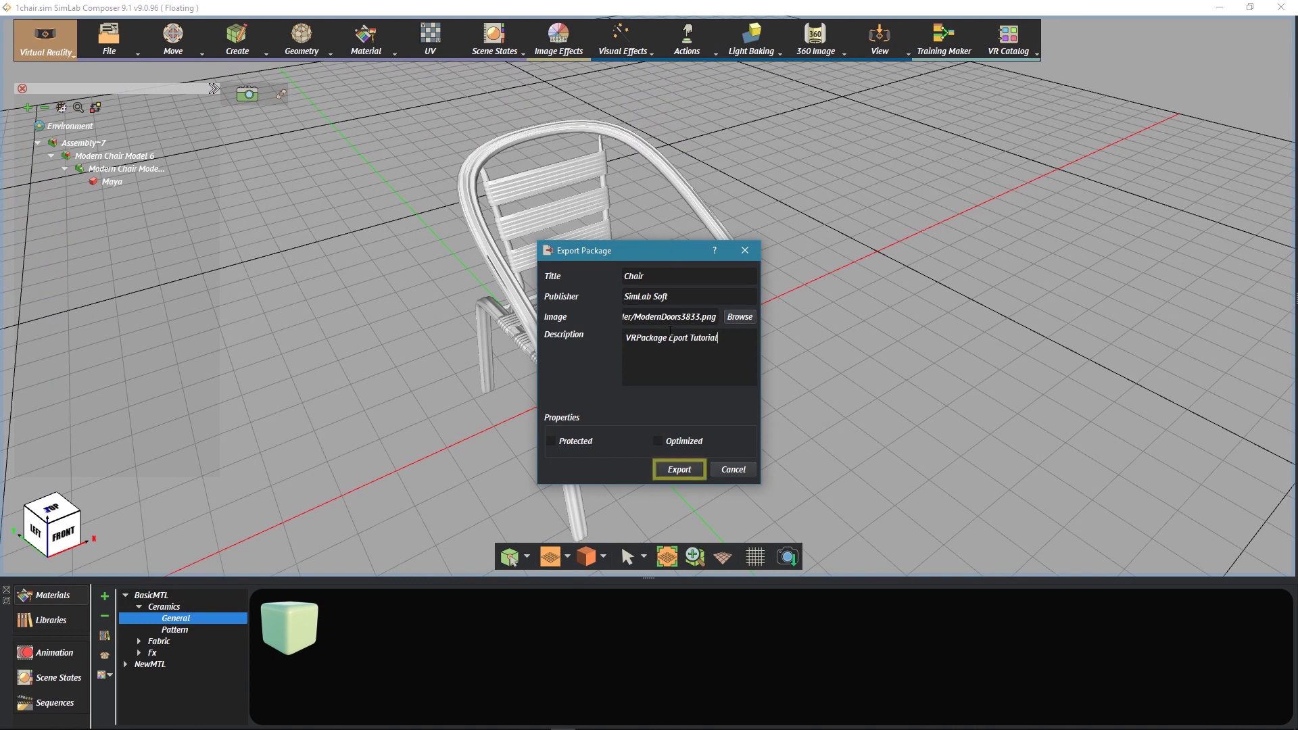
pyautogui.click(680, 470)
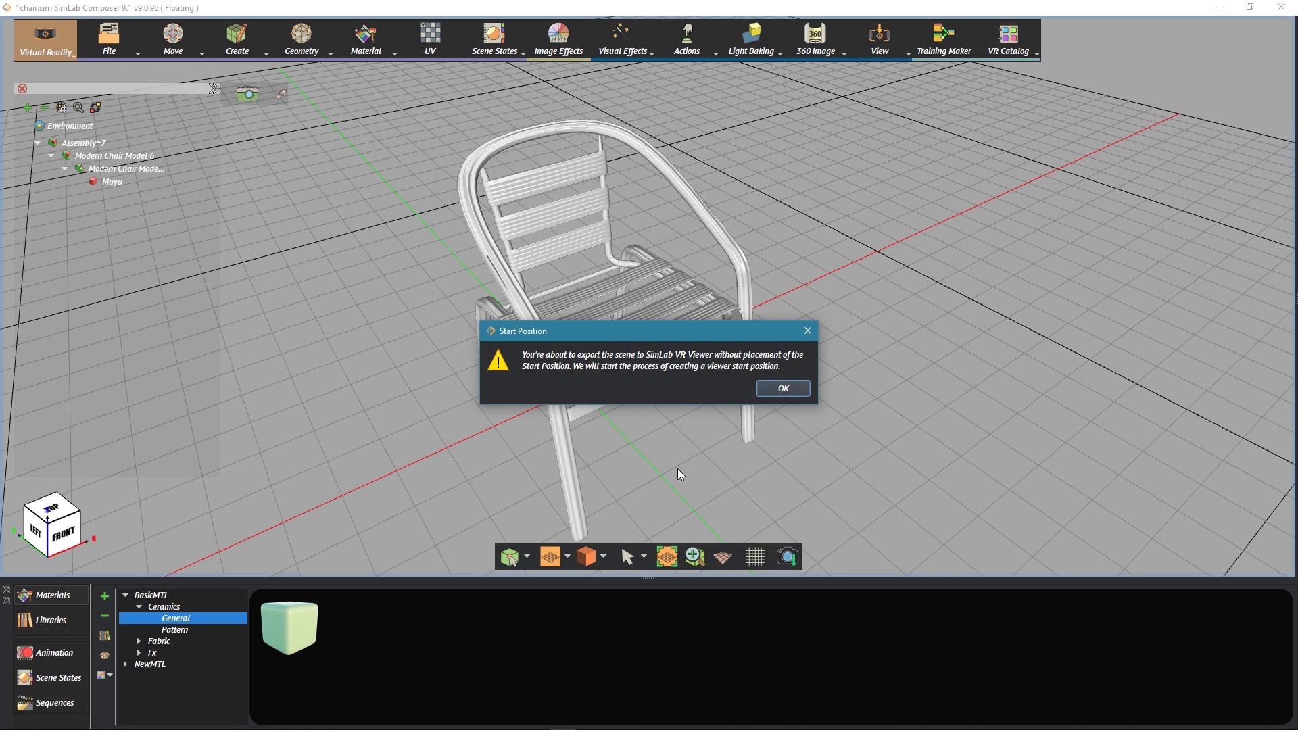
# Dismiss the Start Position warning and confirm the viewer figure standing left of the chair.
pyautogui.click(783, 390)
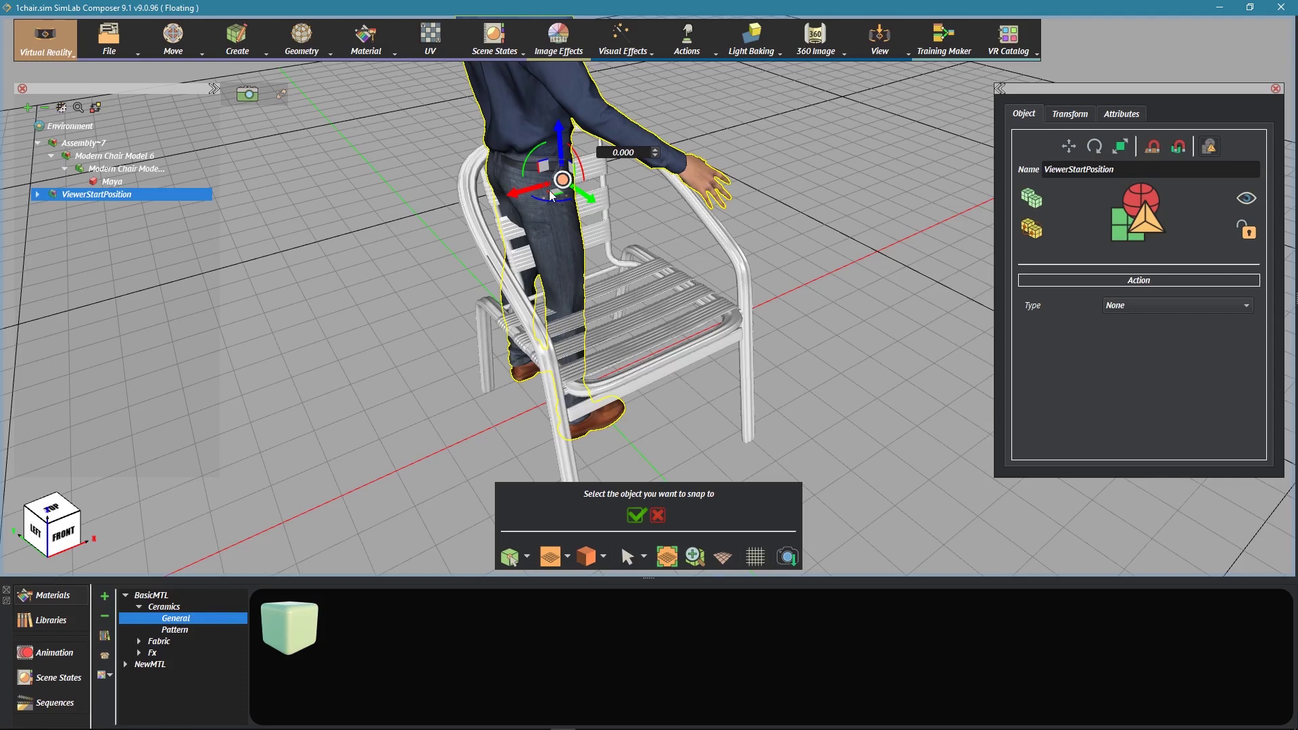
pyautogui.moveTo(554, 197); pyautogui.dragTo(337, 394)
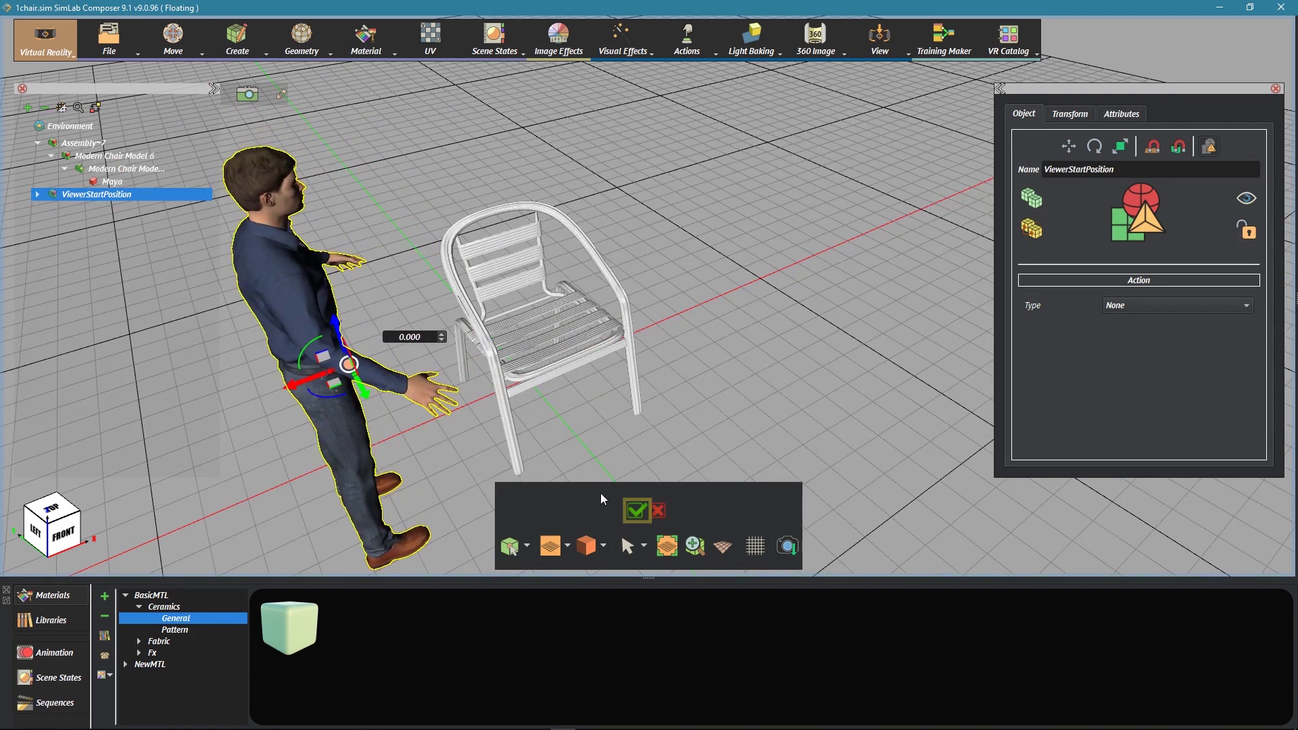
pyautogui.click(635, 512)
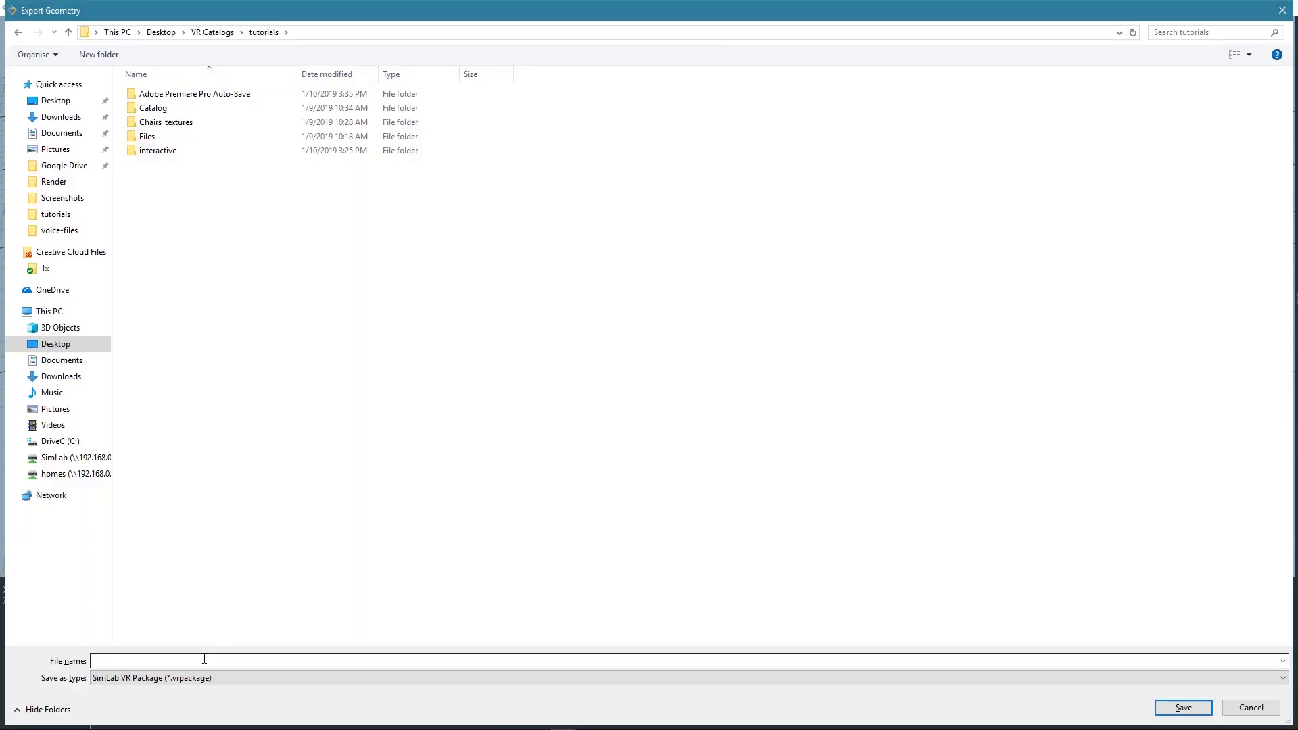
# Save the VR package under the file name Chair1.
pyautogui.write('Chai')
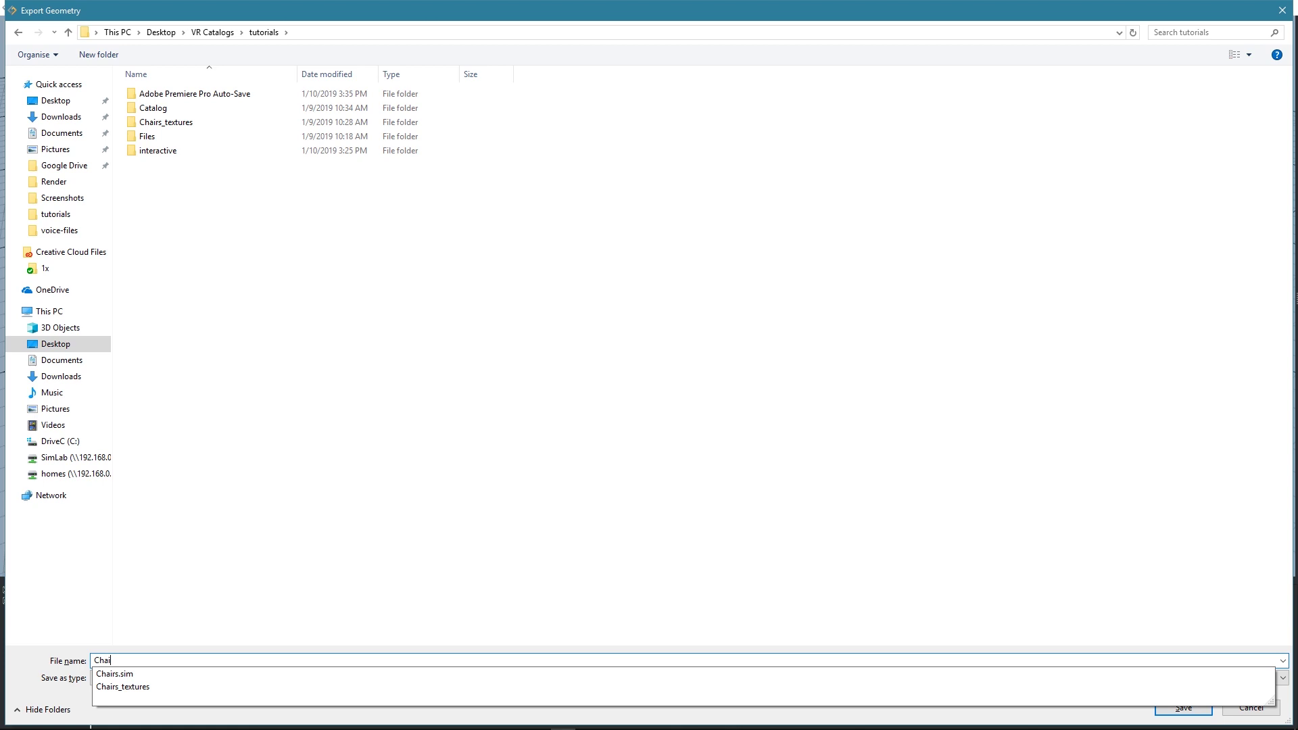
pyautogui.write('r1')
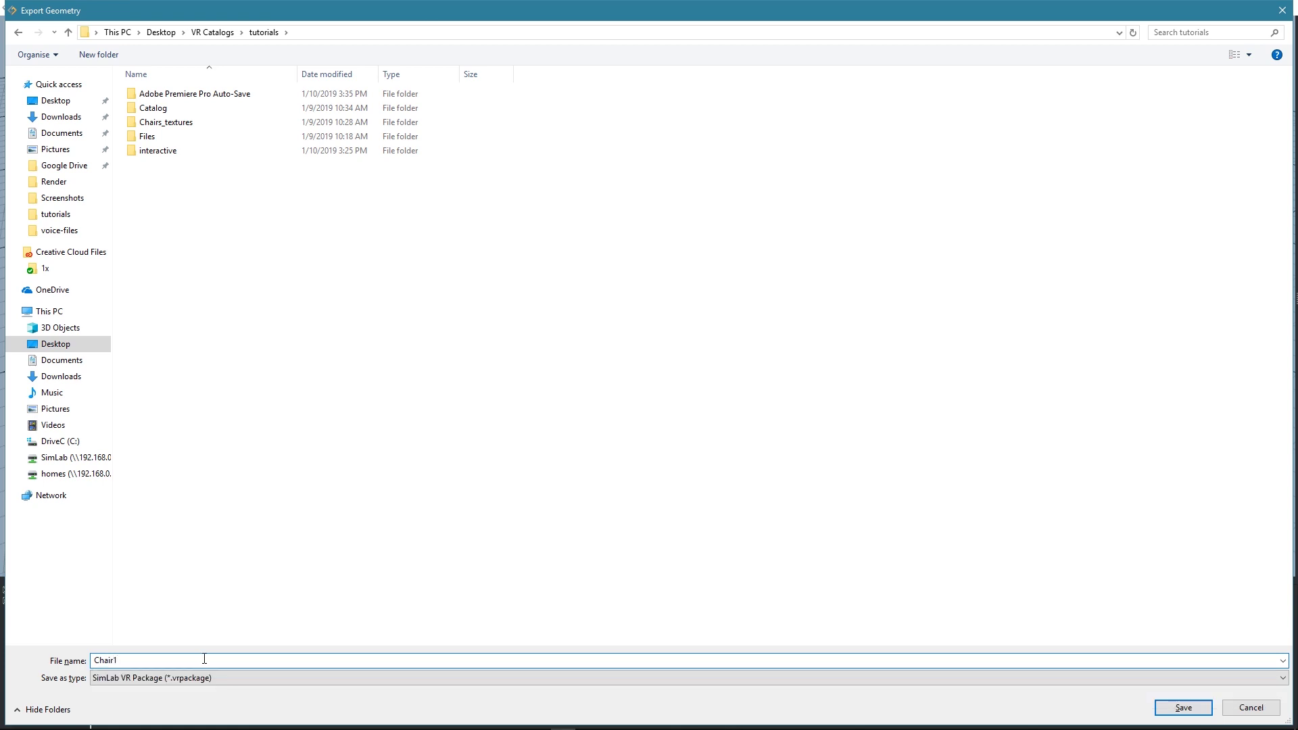
pyautogui.click(1183, 707)
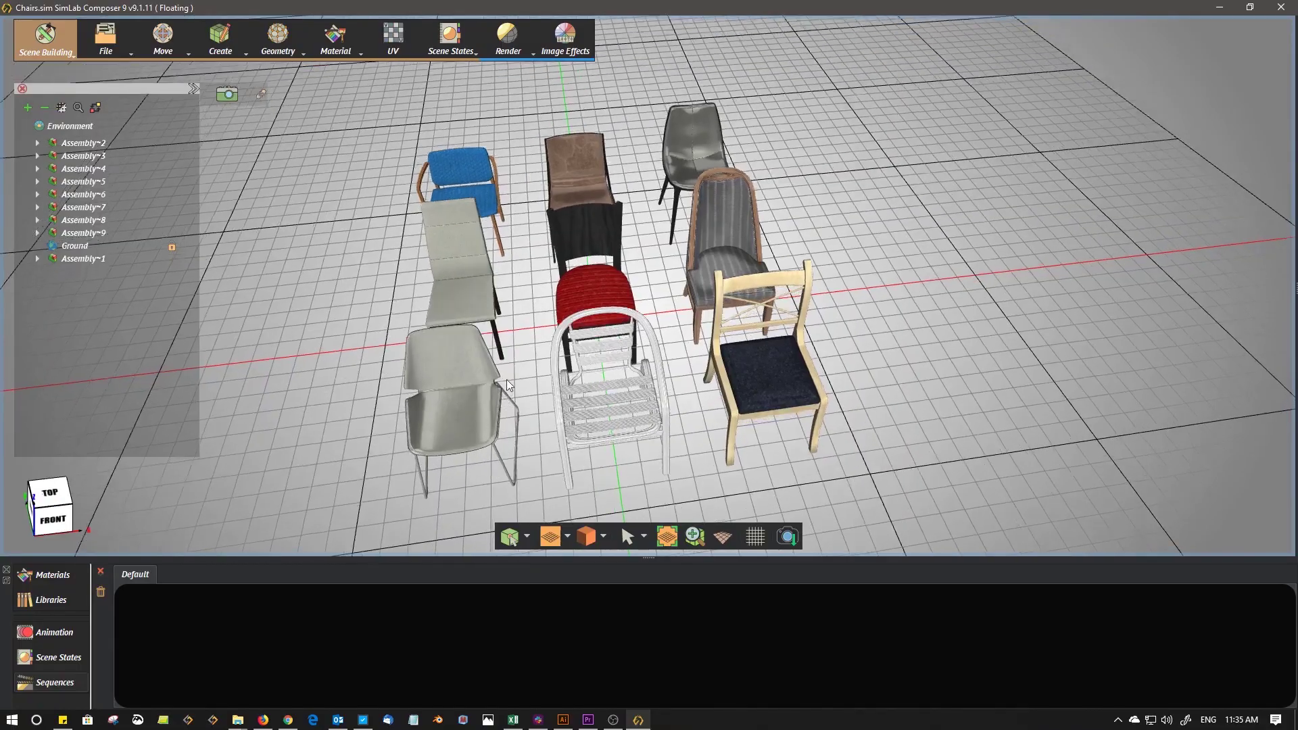
# Orbit above the chairs and open the VR Package File export settings for one chair.
pyautogui.moveTo(514, 326); pyautogui.dragTo(448, 295)
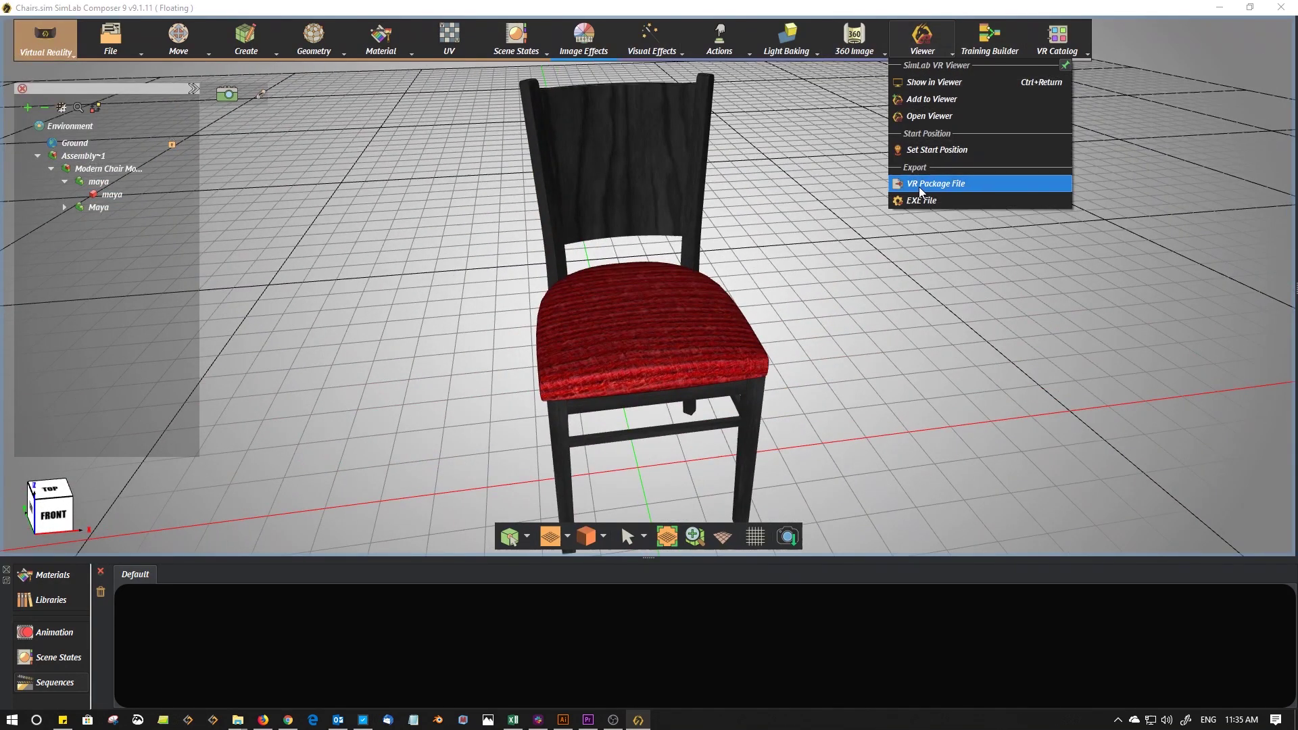
pyautogui.click(936, 183)
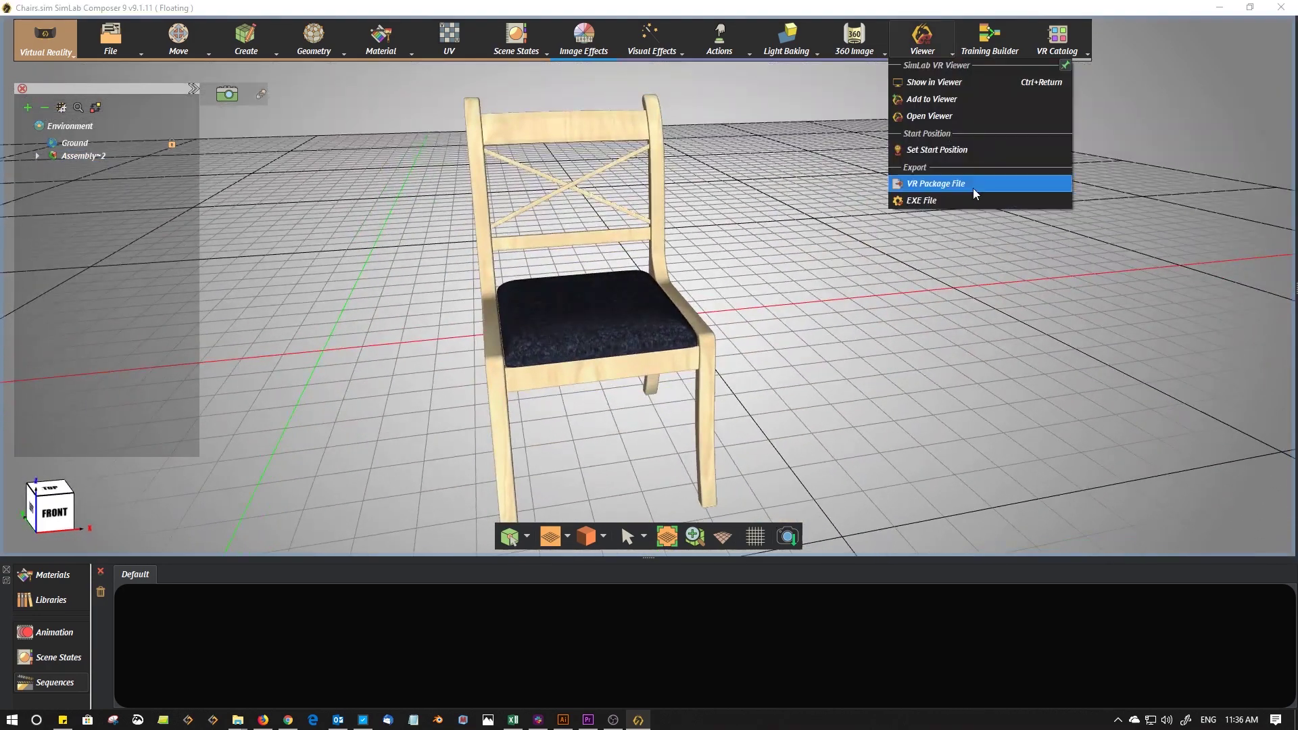
pyautogui.click(974, 186)
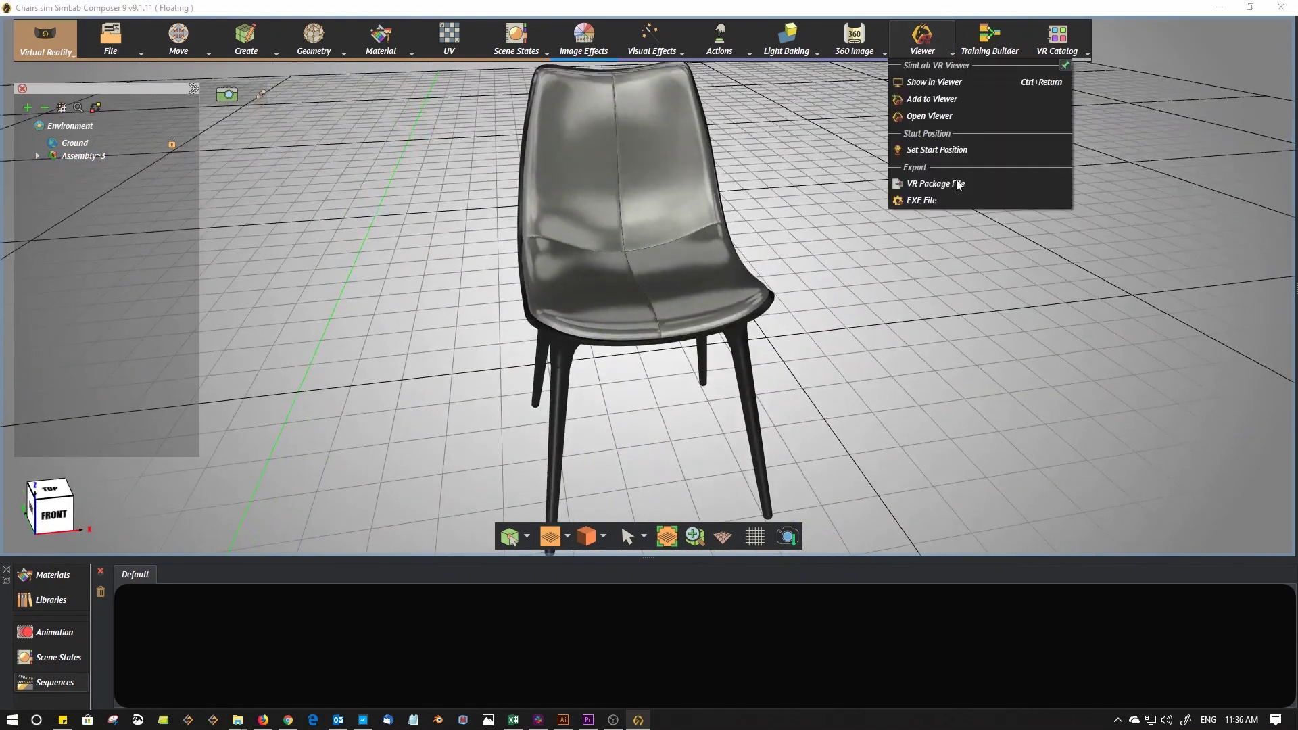
pyautogui.click(957, 183)
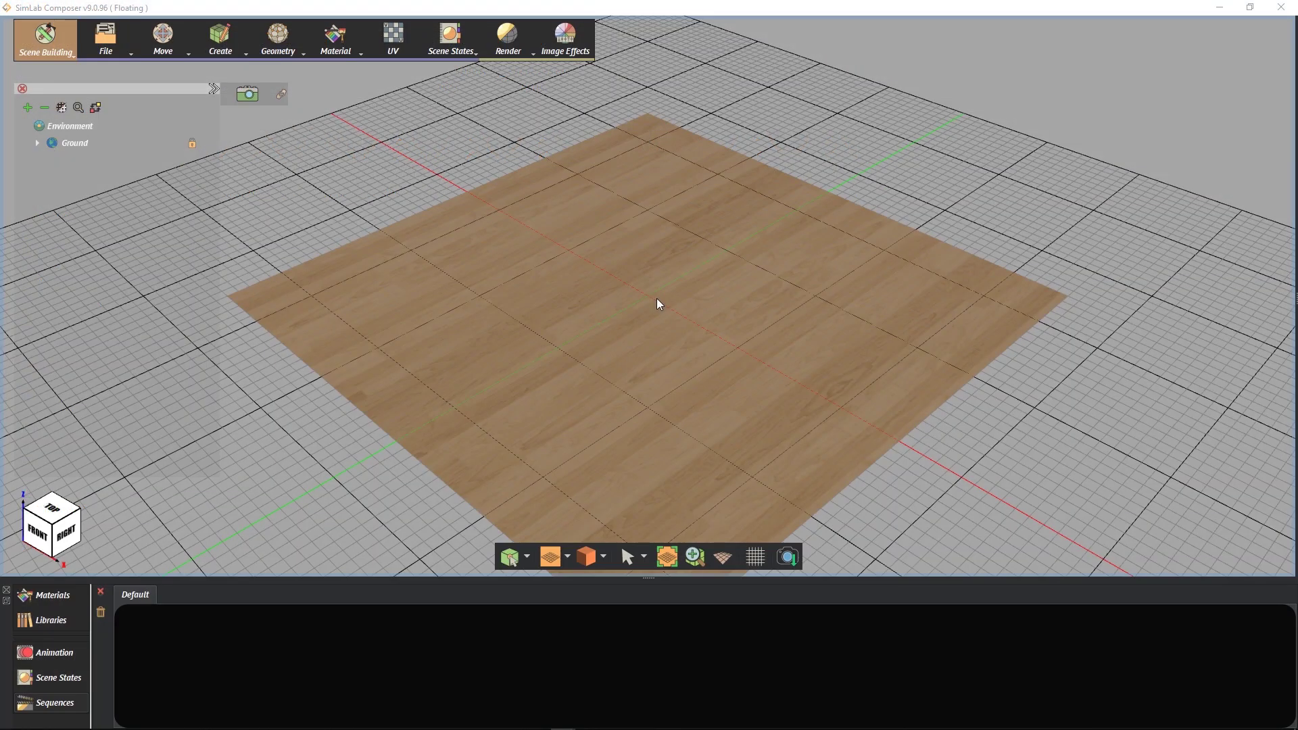
# In the Virtual Reality workspace, start a new VR catalog using the Vrpackages folder as source.
pyautogui.click(70, 54)
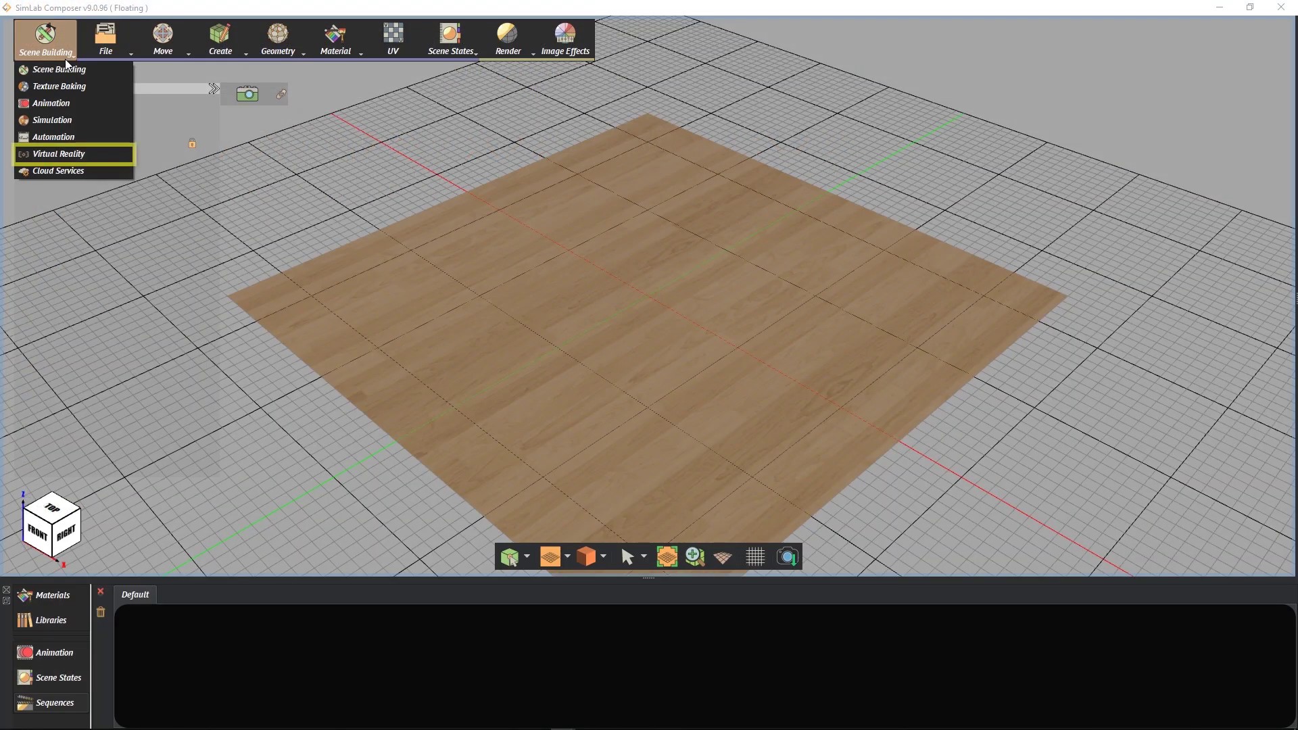
pyautogui.click(112, 157)
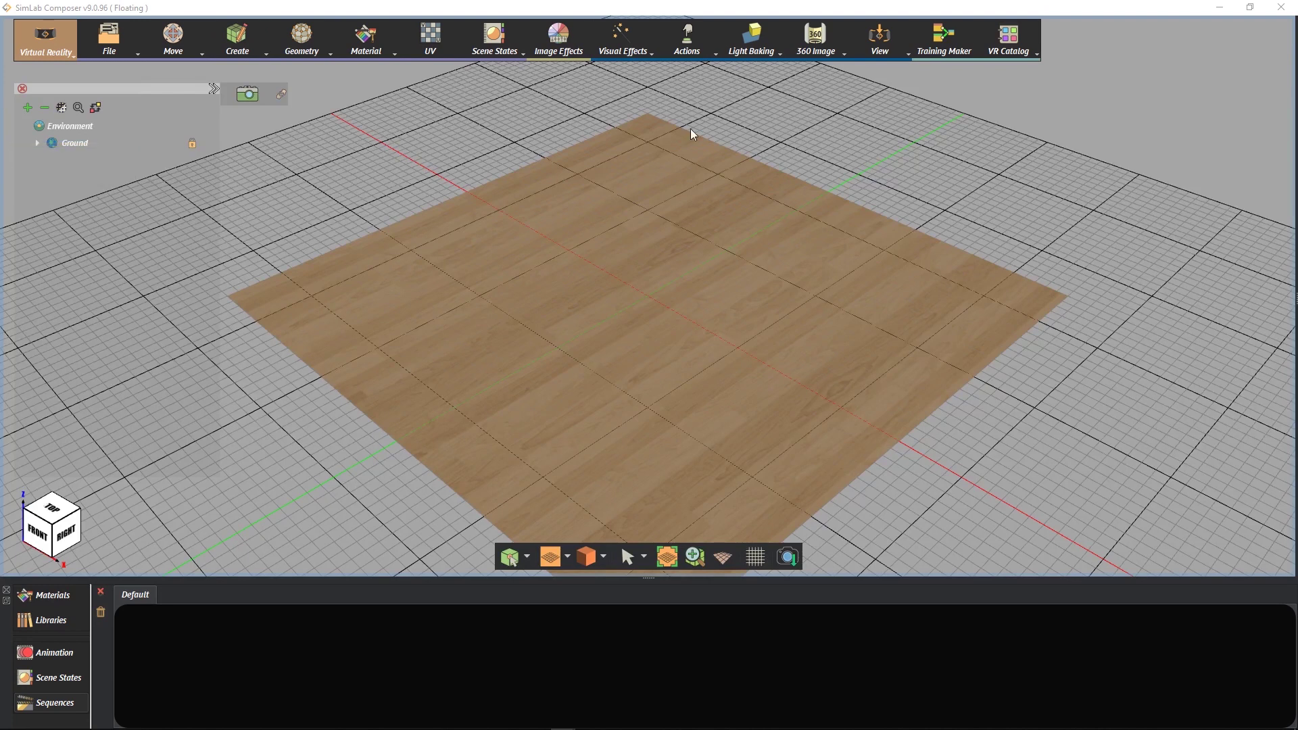
pyautogui.click(1021, 52)
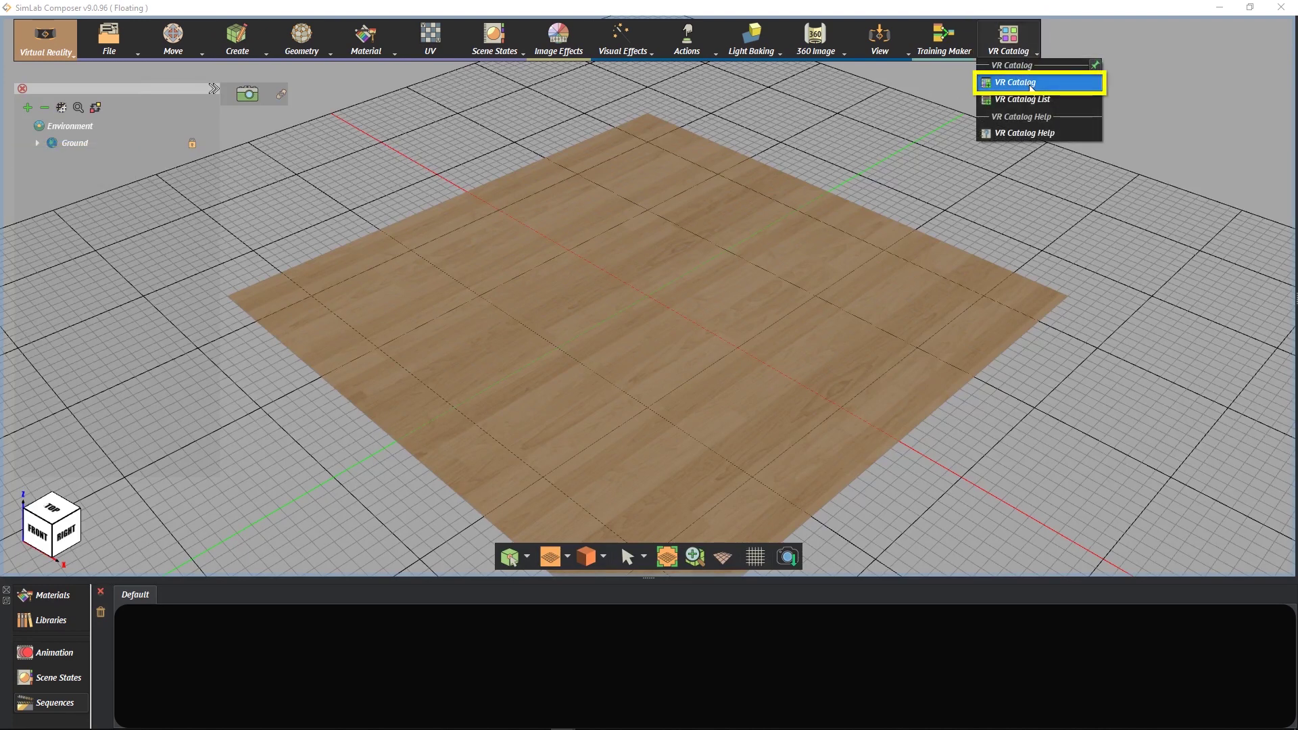
pyautogui.click(1029, 83)
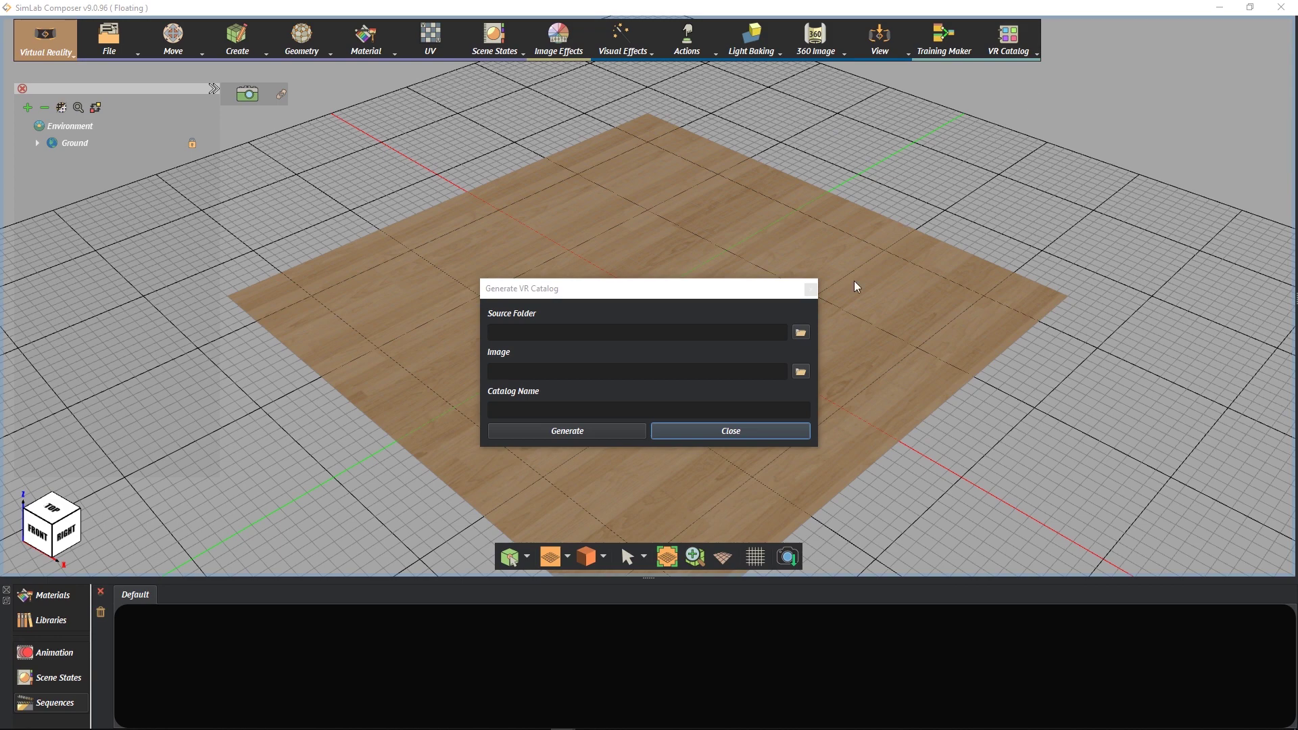
pyautogui.click(801, 334)
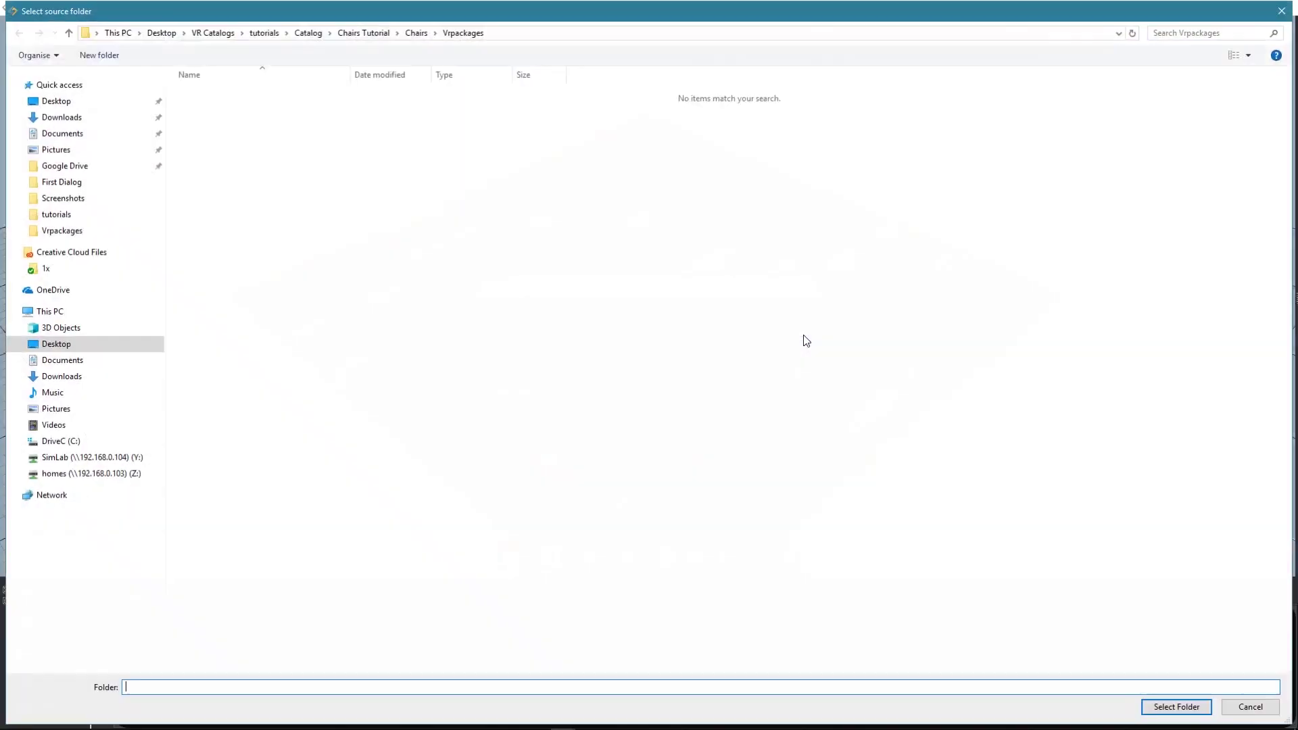
pyautogui.click(454, 34)
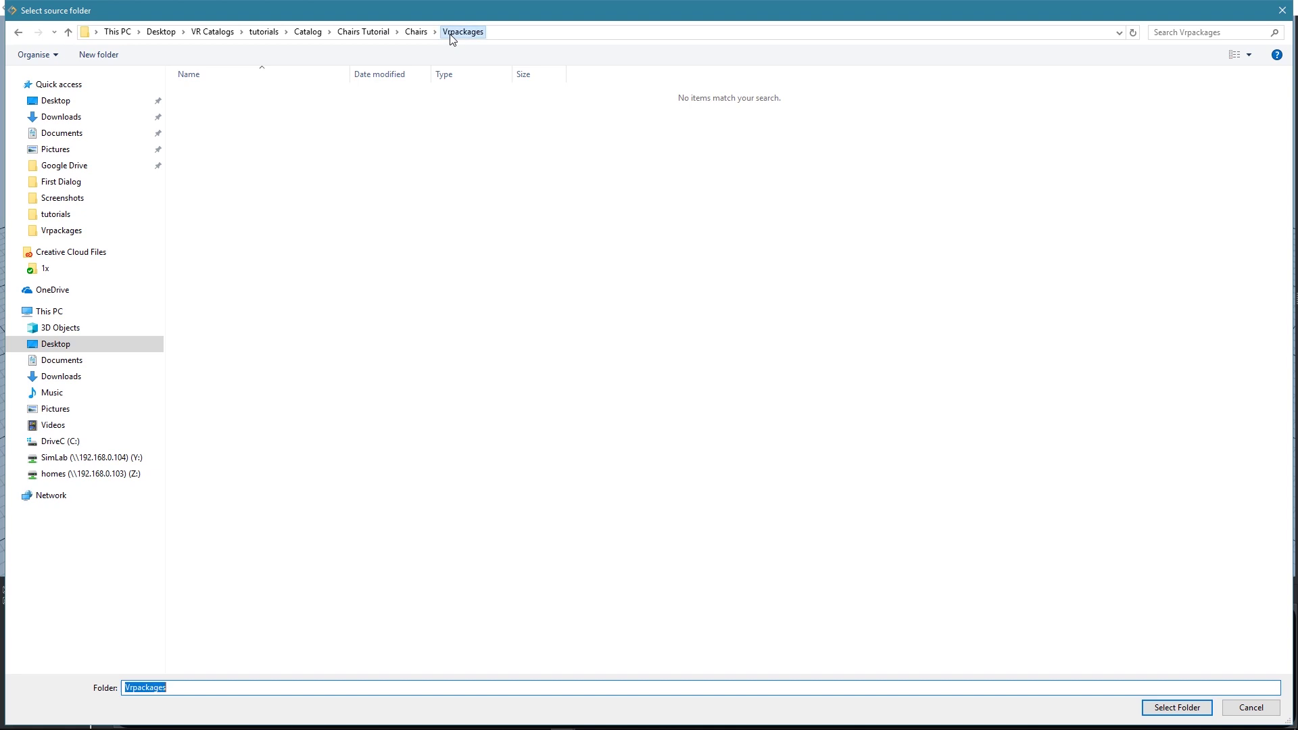
pyautogui.click(1156, 706)
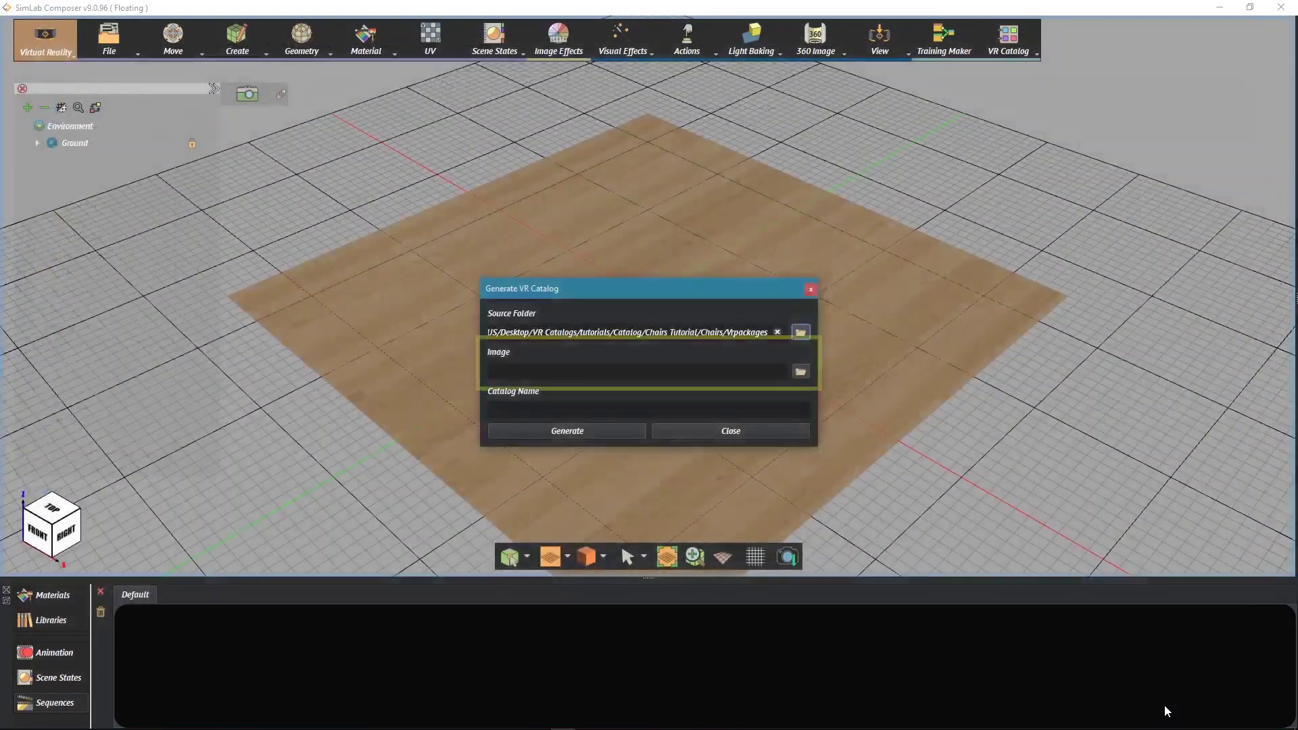
# Set SimLab_174.png as the catalog image, name it MyChairs, and generate it.
pyautogui.click(801, 372)
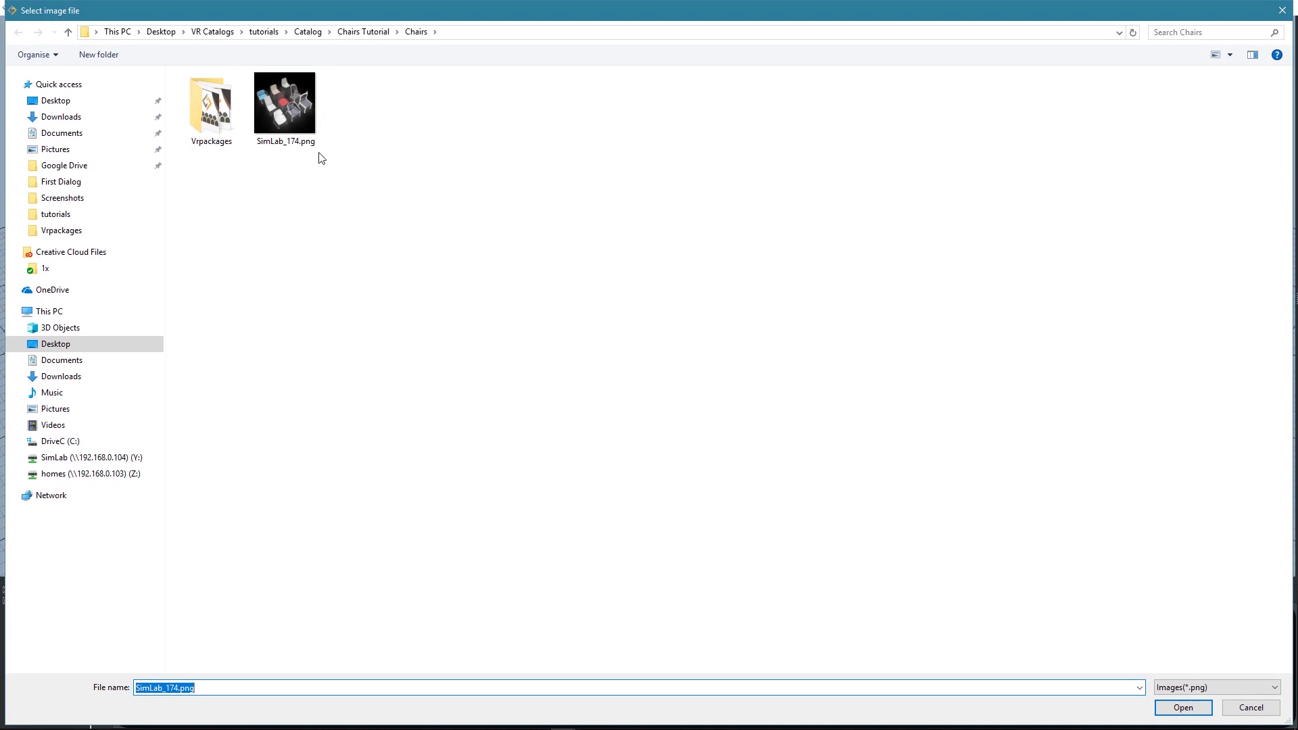
pyautogui.click(286, 128)
pyautogui.doubleClick(285, 128)
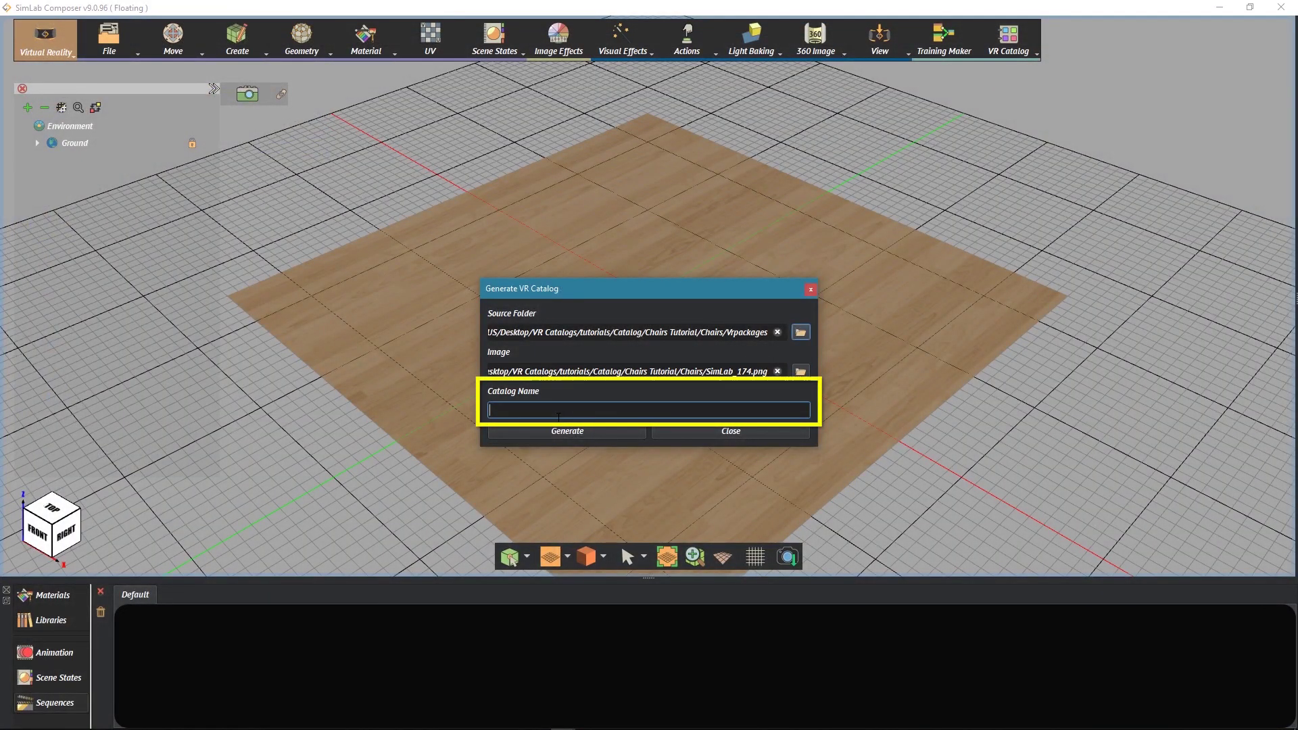
pyautogui.write('MyCha')
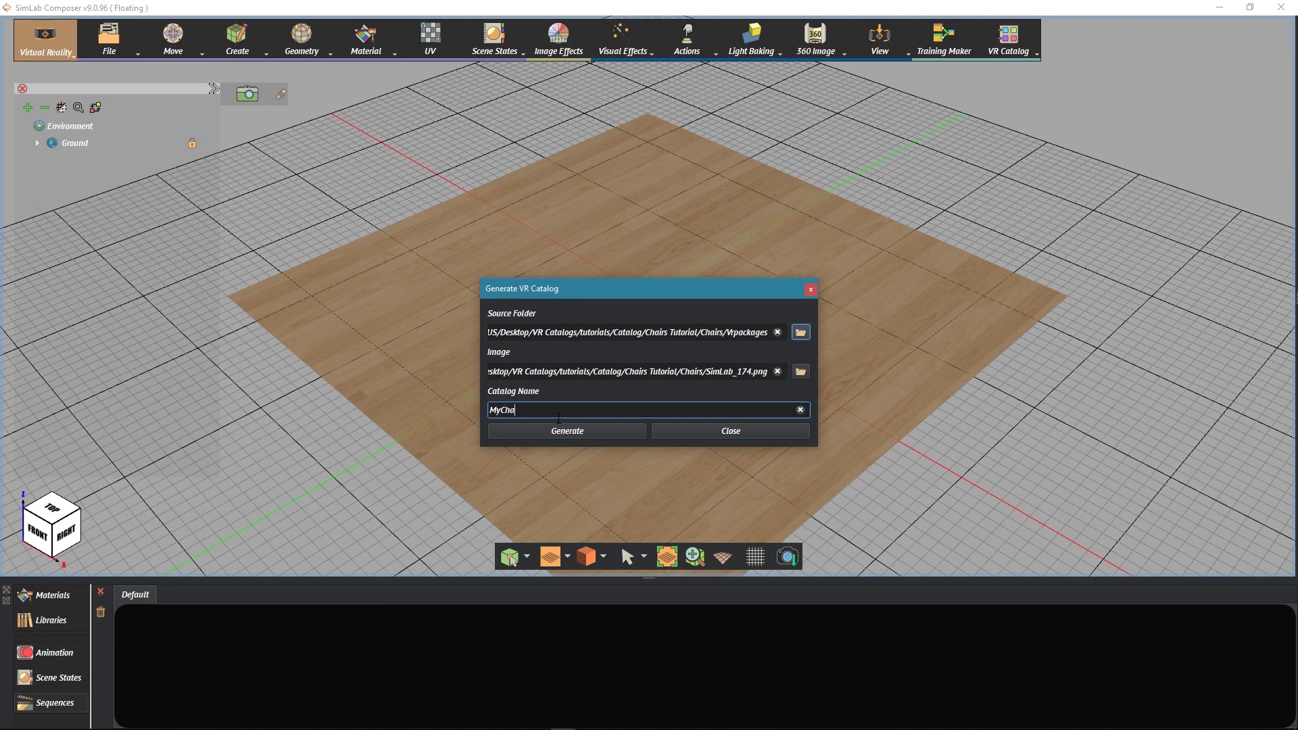
pyautogui.write('irs')
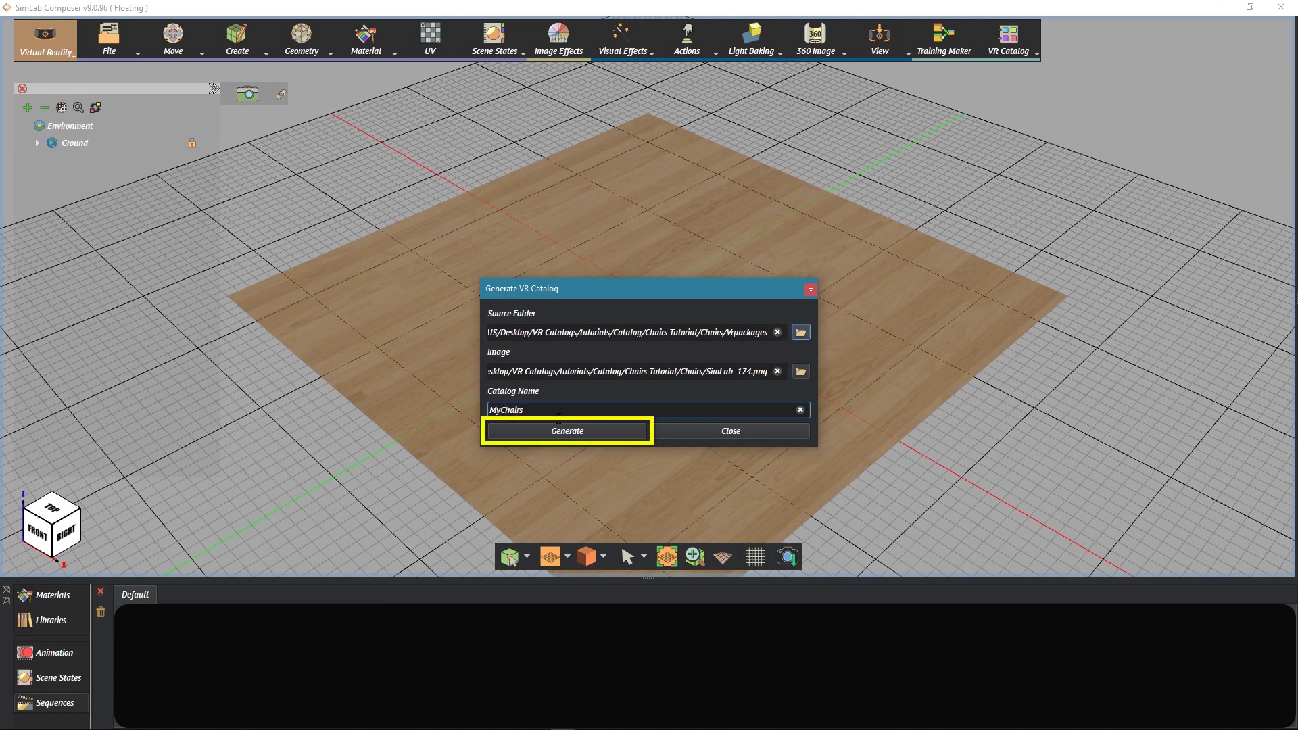
pyautogui.click(567, 431)
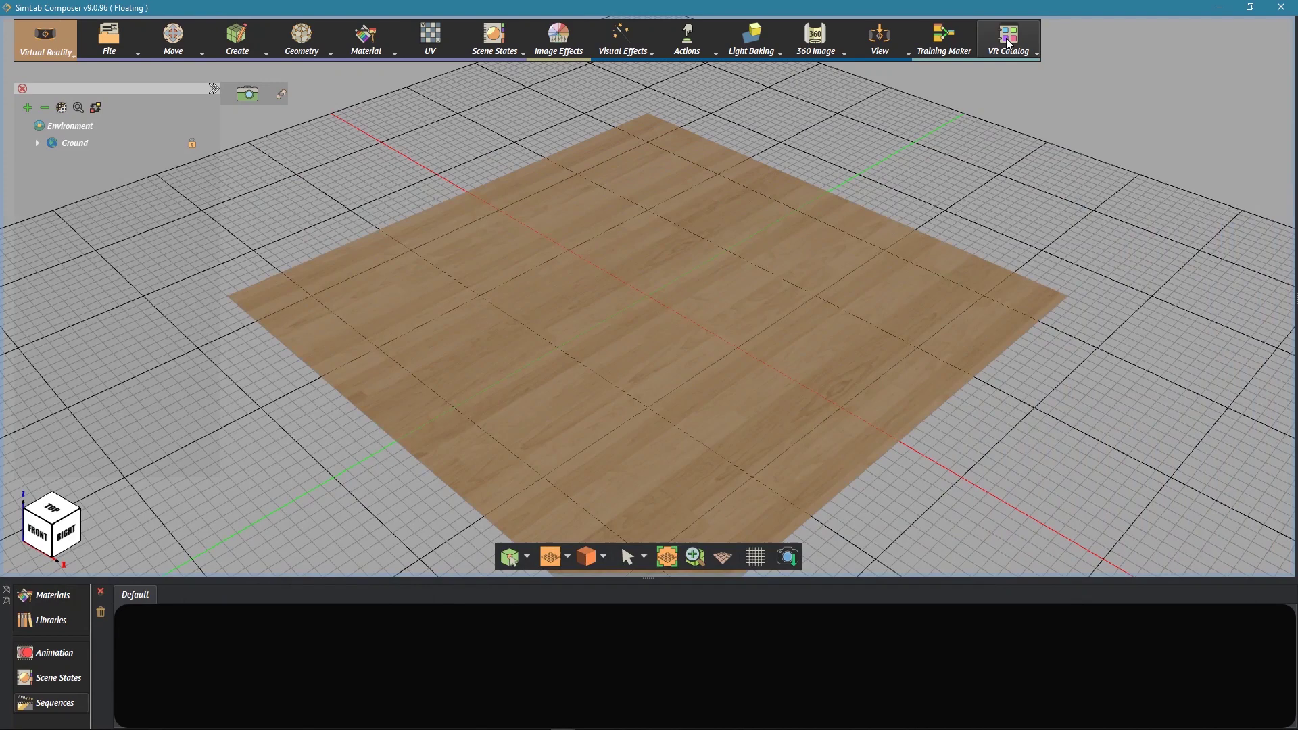
# Open VR Catalog > VR Catalog List to view the existing catalog entries.
pyautogui.click(1009, 44)
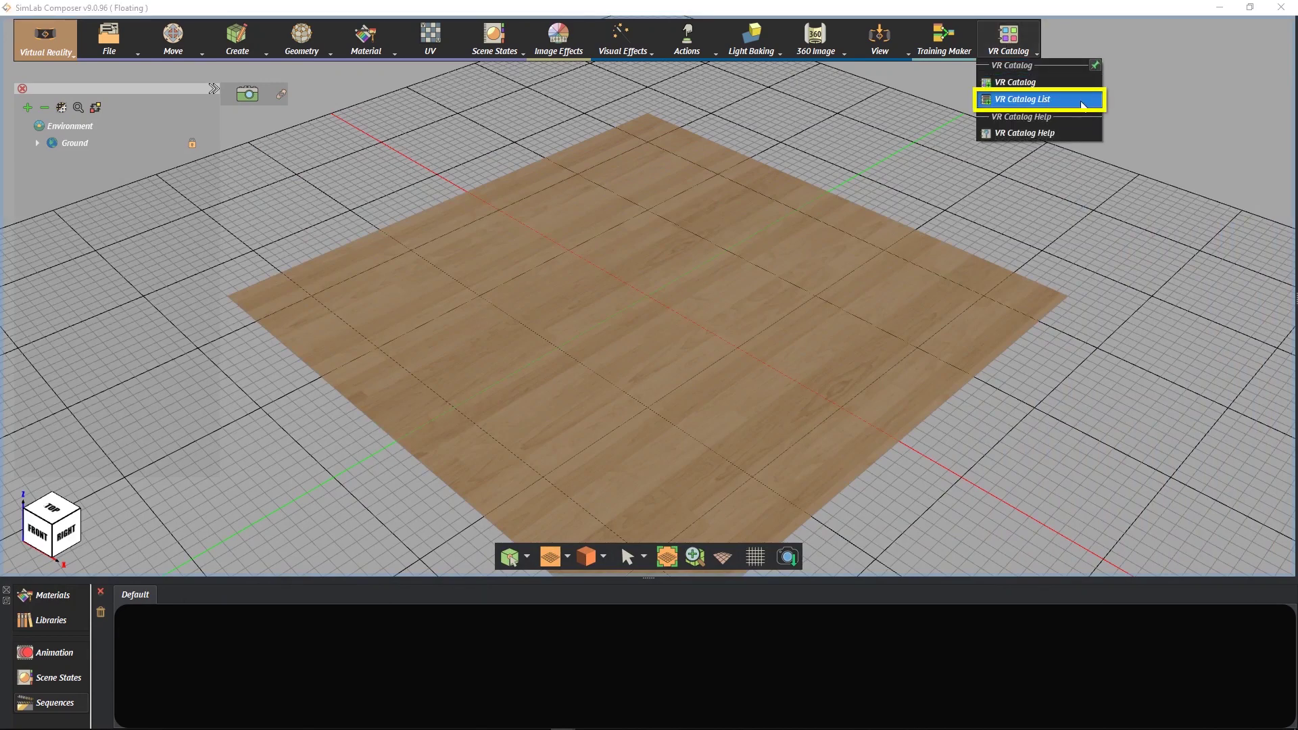
pyautogui.click(1081, 102)
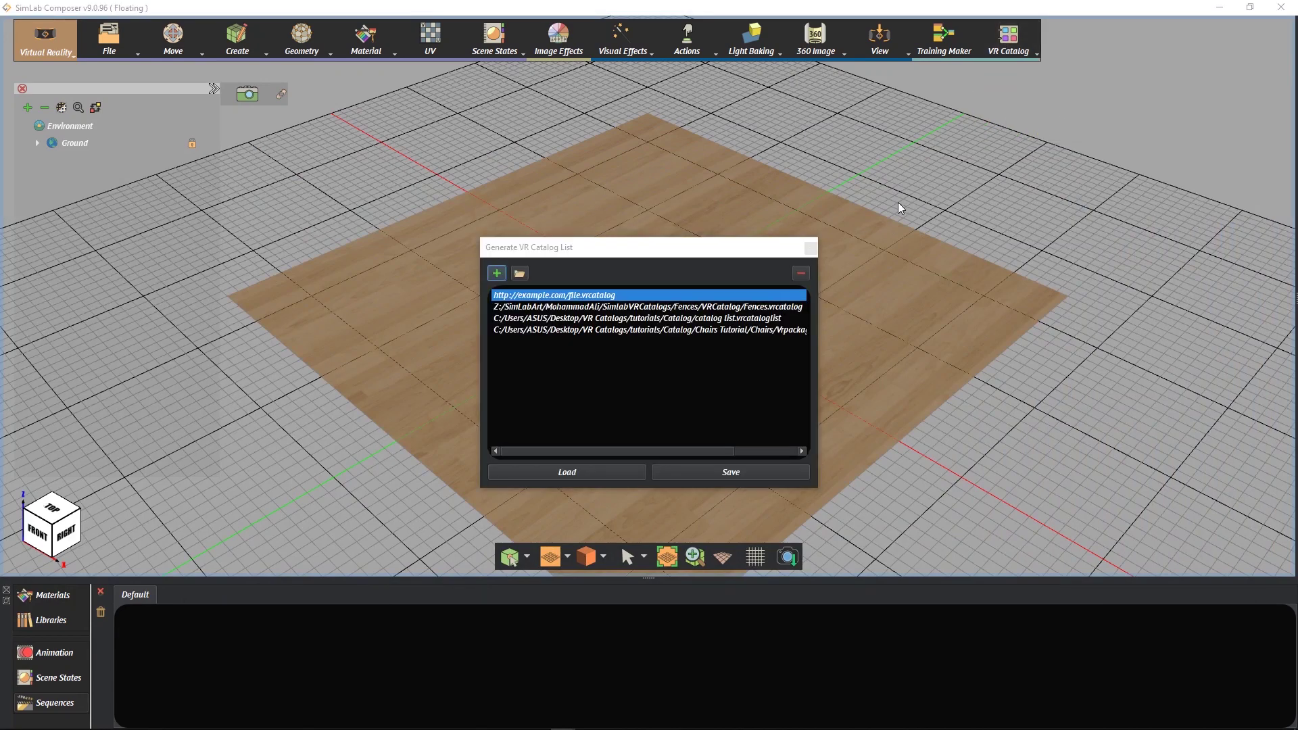